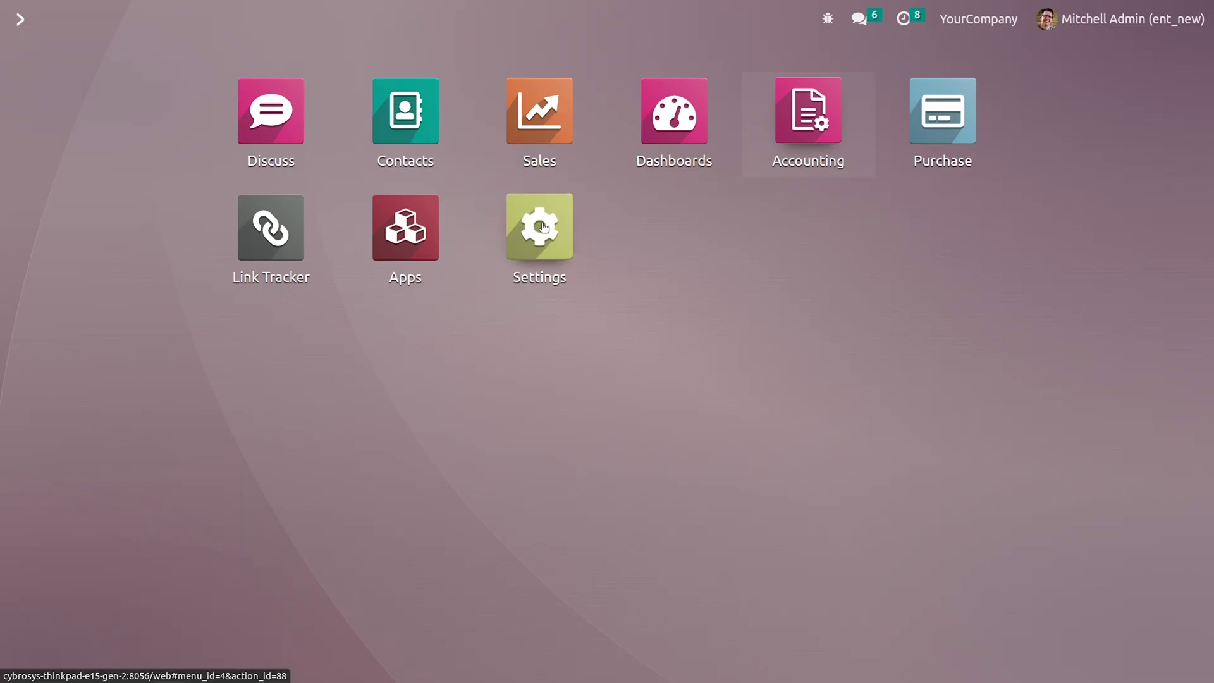
Go to Settings > Technical > Email > Incoming Mail Servers
left_click(543, 226)
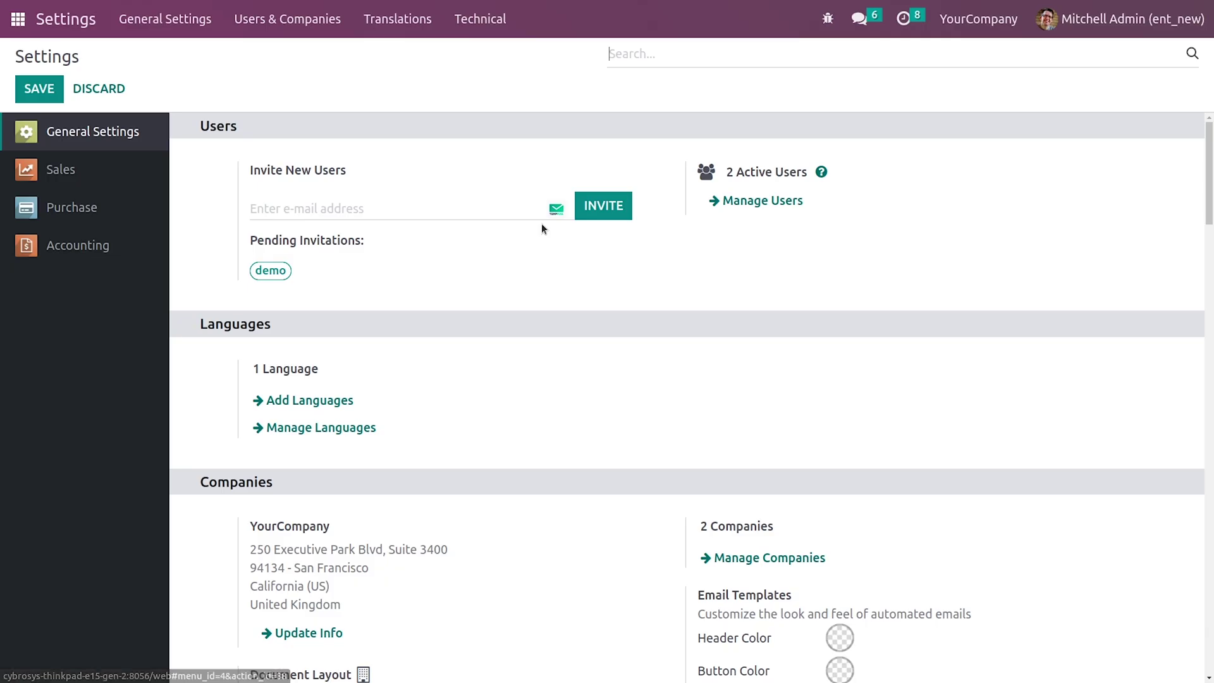
left_click(479, 22)
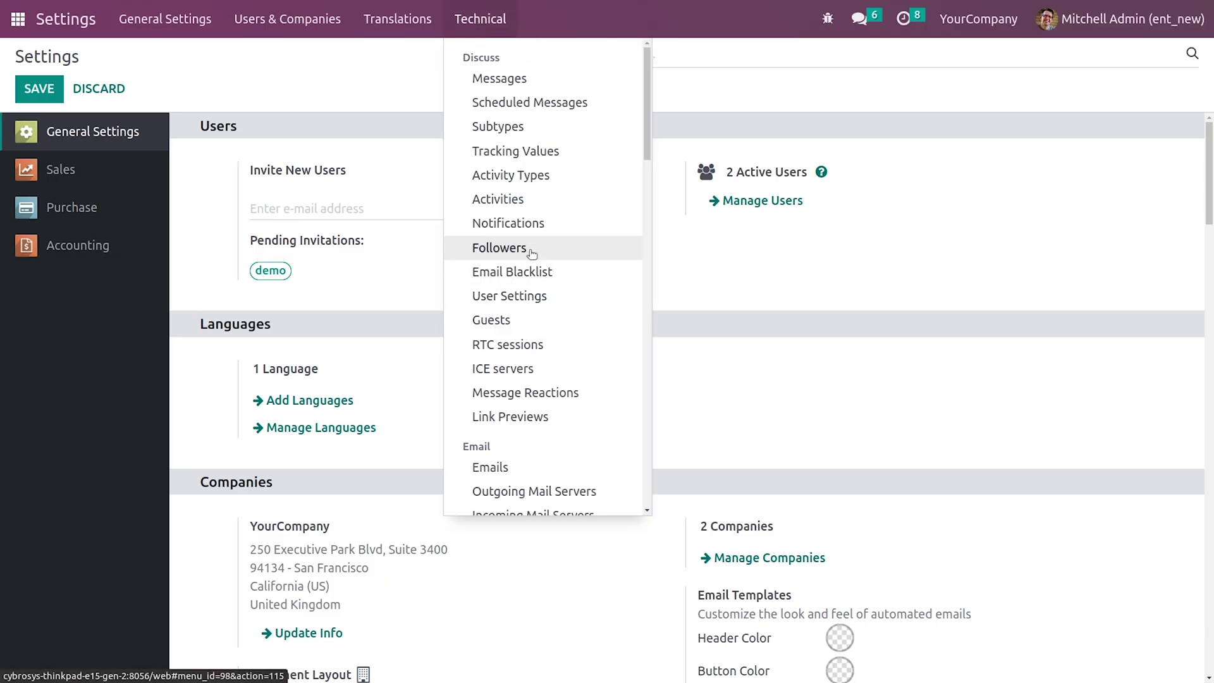
scroll(535, 414, "down", 2)
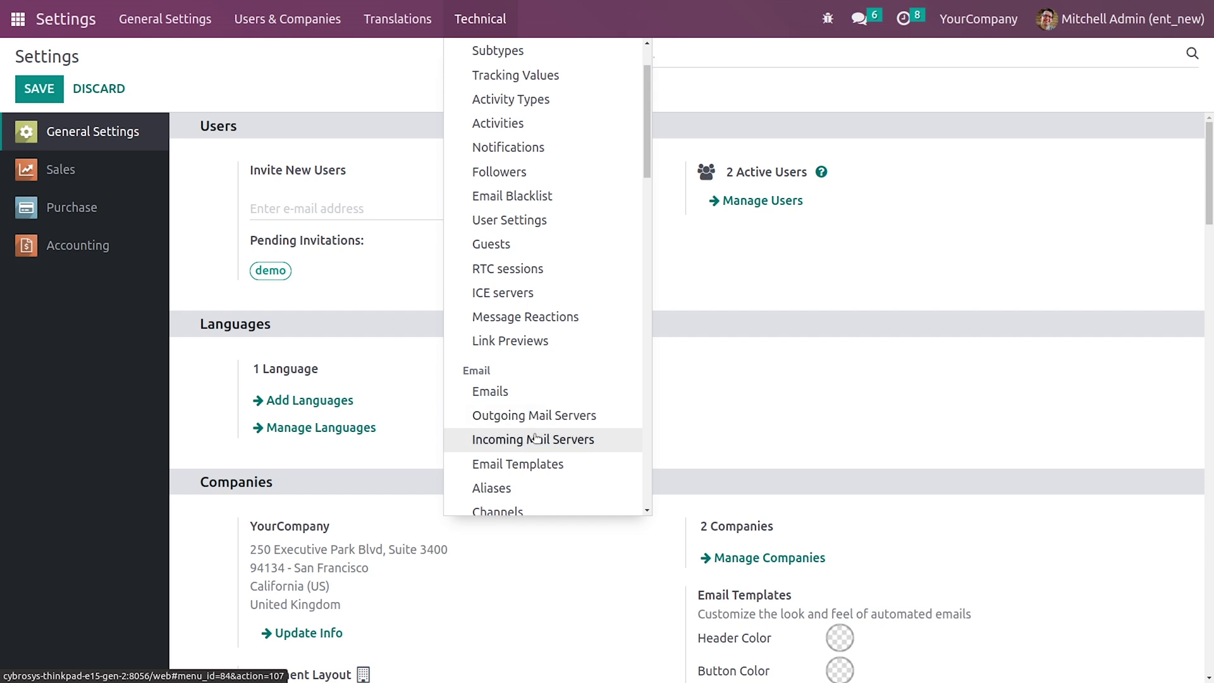
left_click(535, 438)
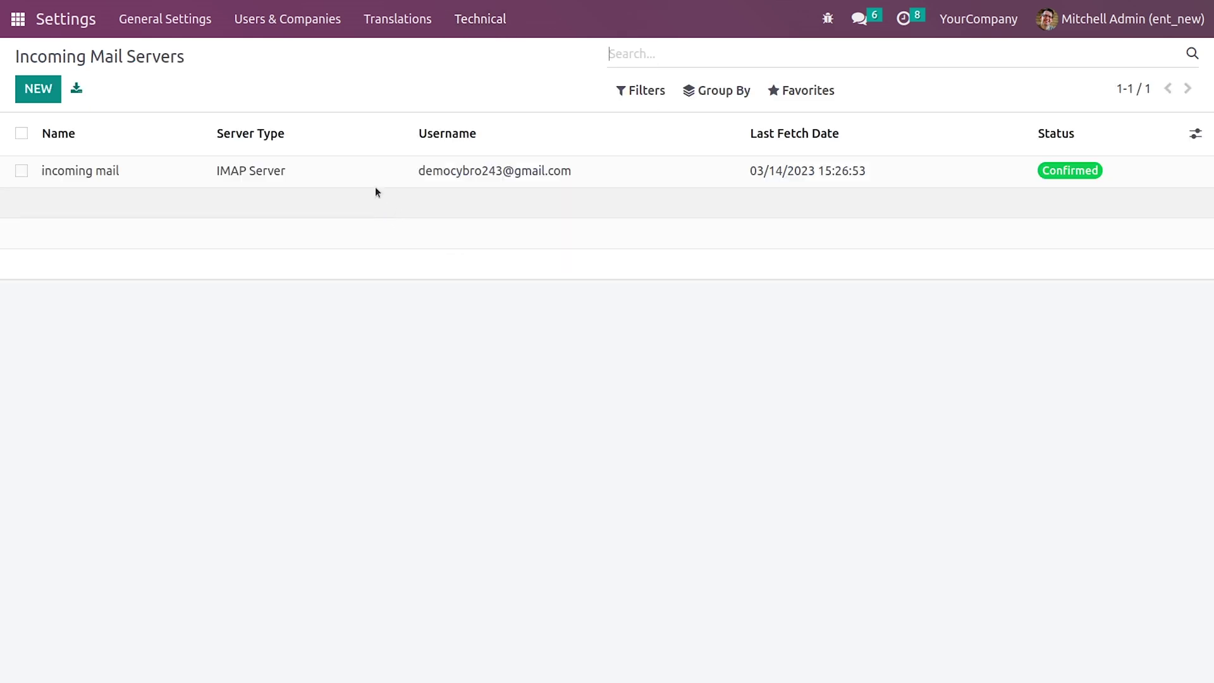
Reset and re-confirm the 'incoming mail' IMAP server on imap.gmail.com, then fetch its mail
left_click(75, 179)
left_click(192, 96)
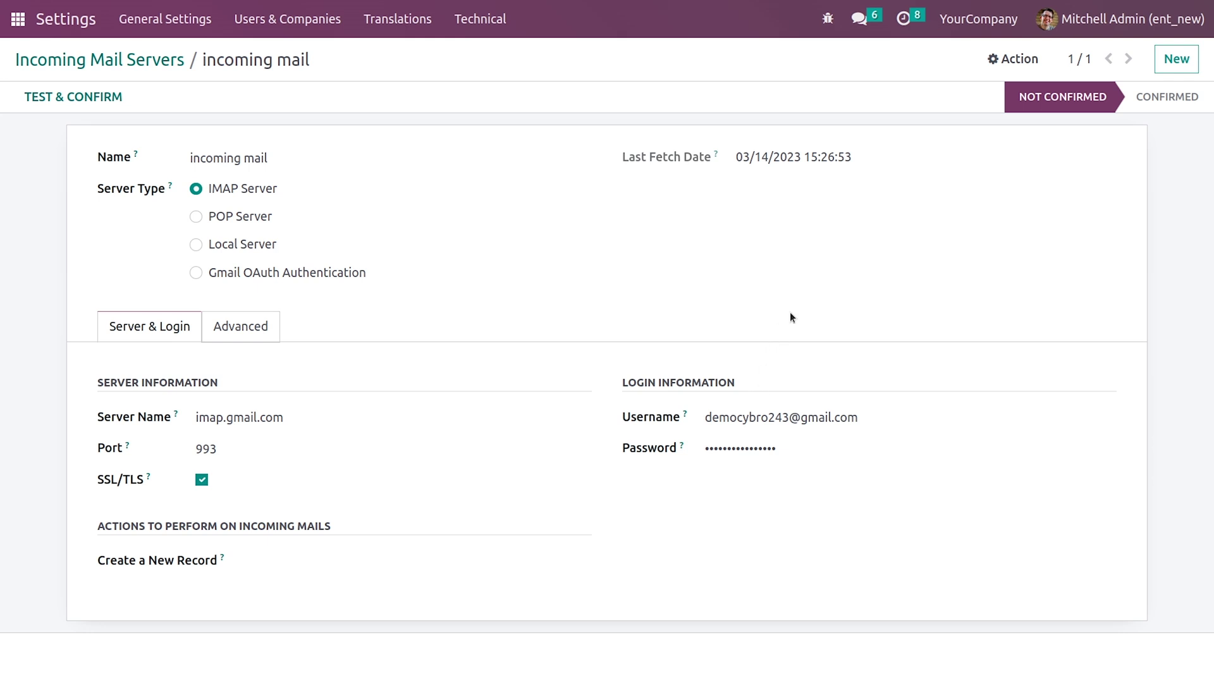
left_click(77, 96)
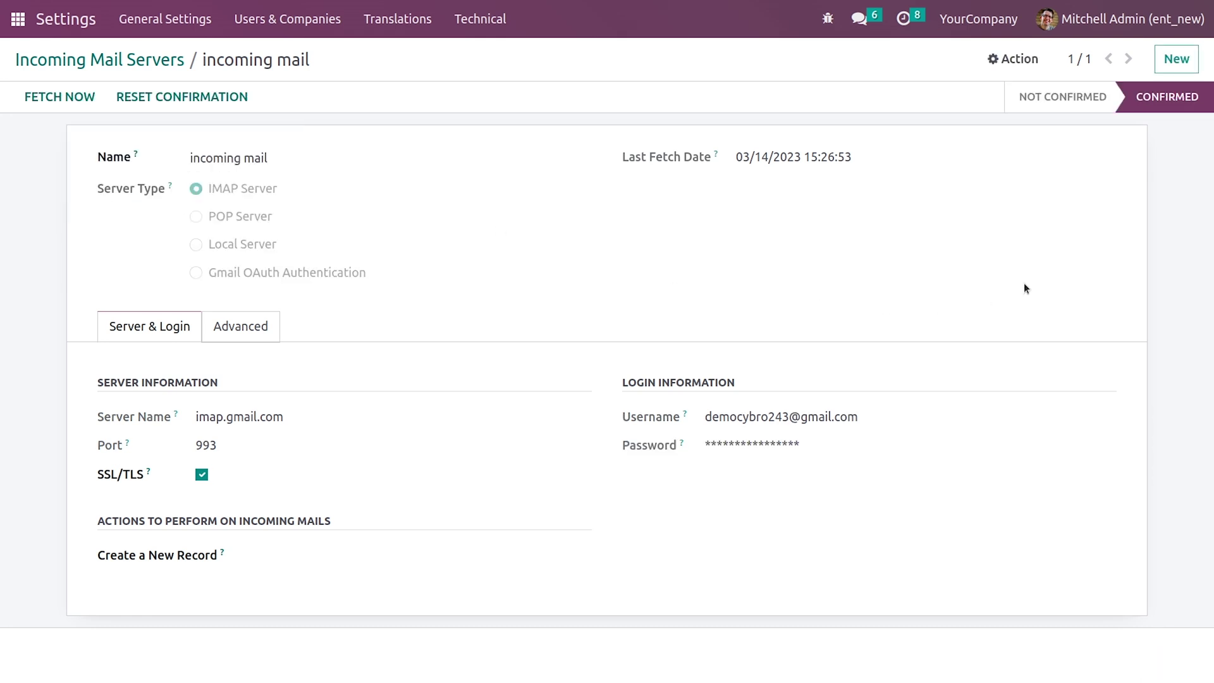
left_click(50, 100)
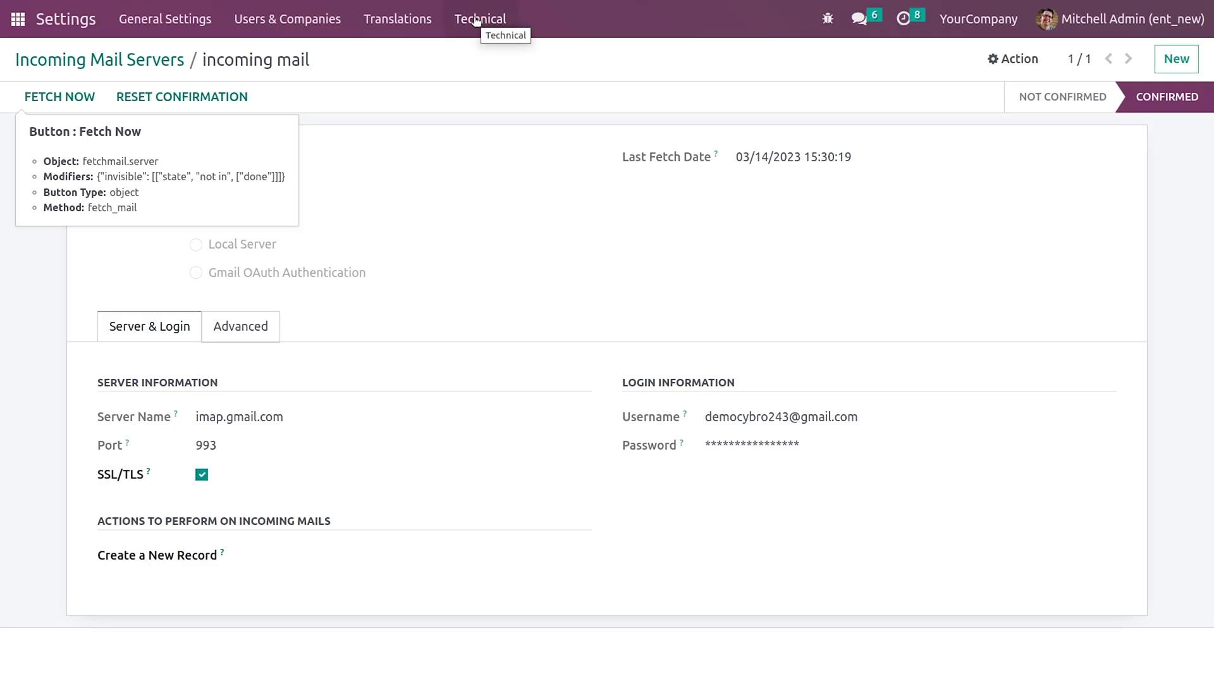
Go to Technical > Email > Outgoing Mail Servers
left_click(476, 20)
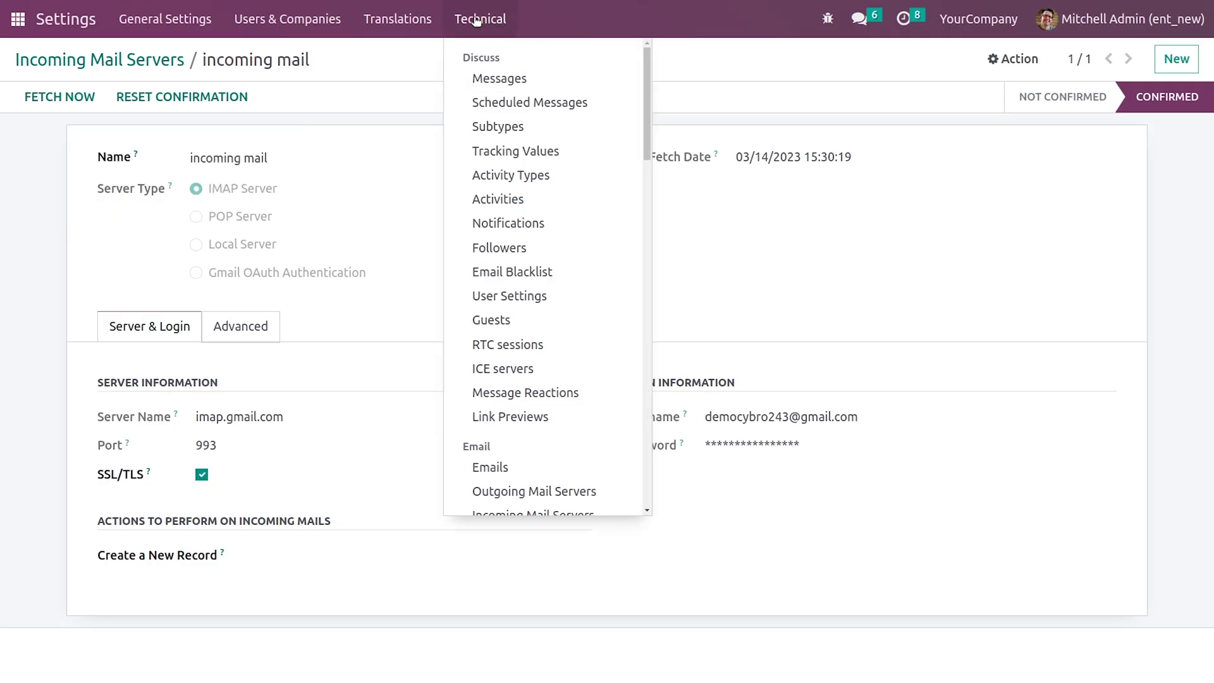
scroll(557, 345, "down", 4)
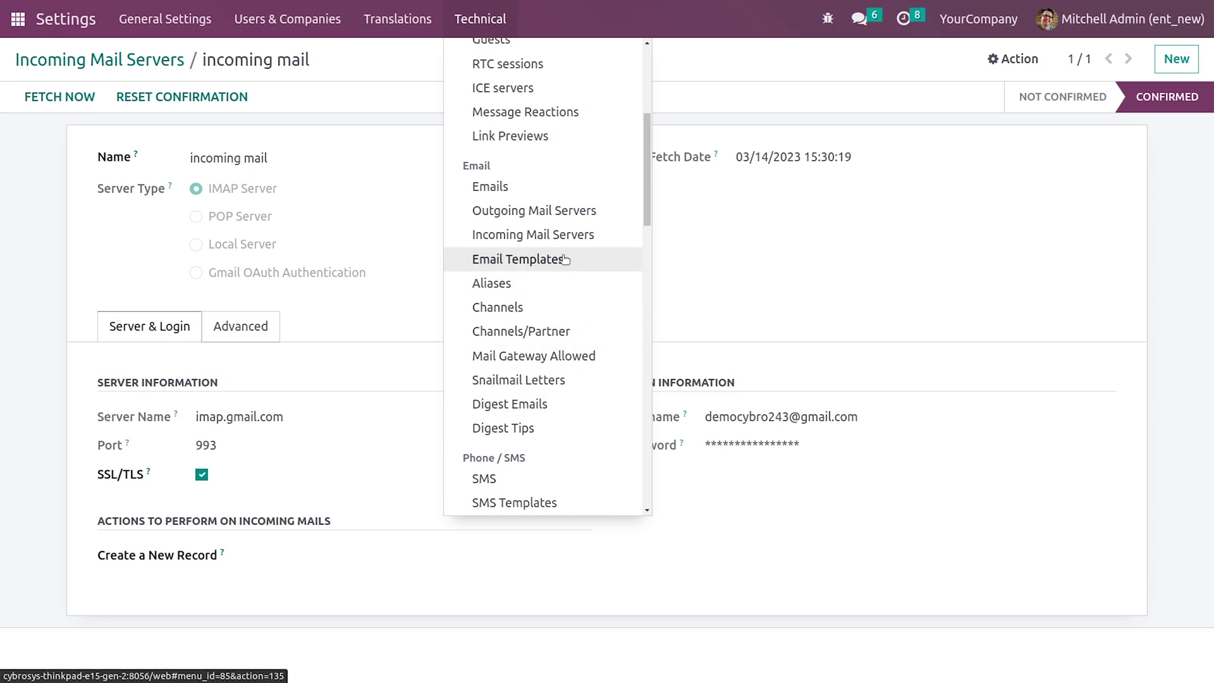
left_click(565, 210)
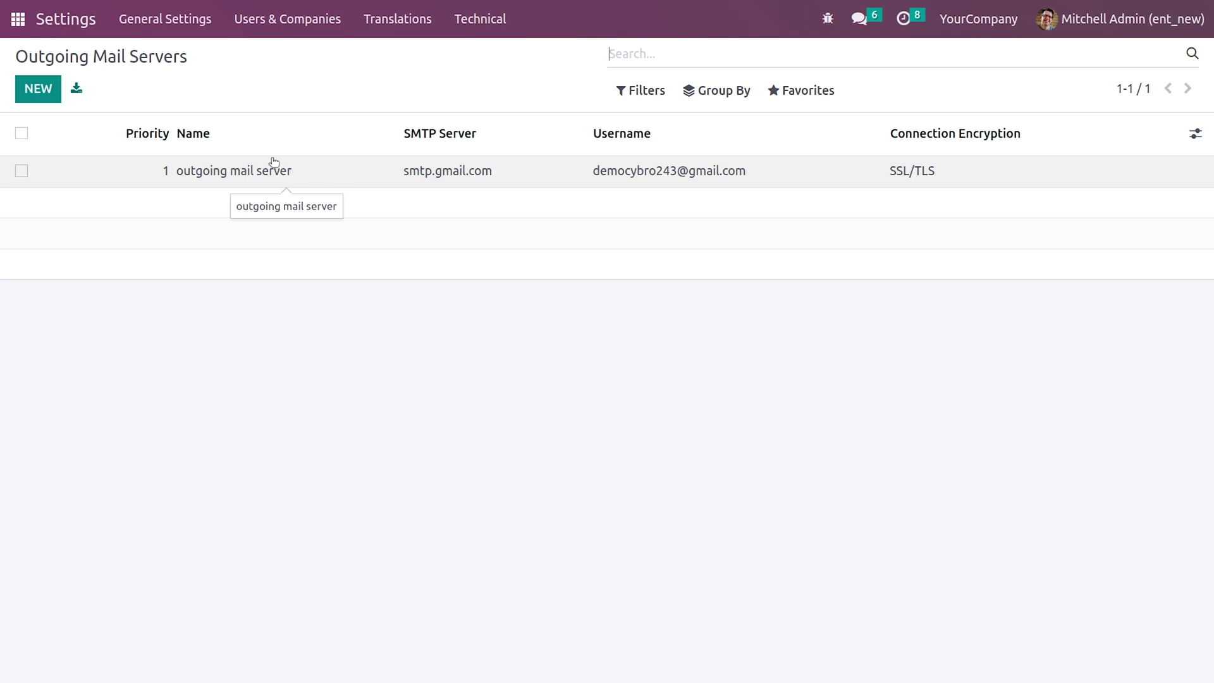
Test the connection of the 'outgoing mail server' on smtp.gmail.com port 465
left_click(178, 184)
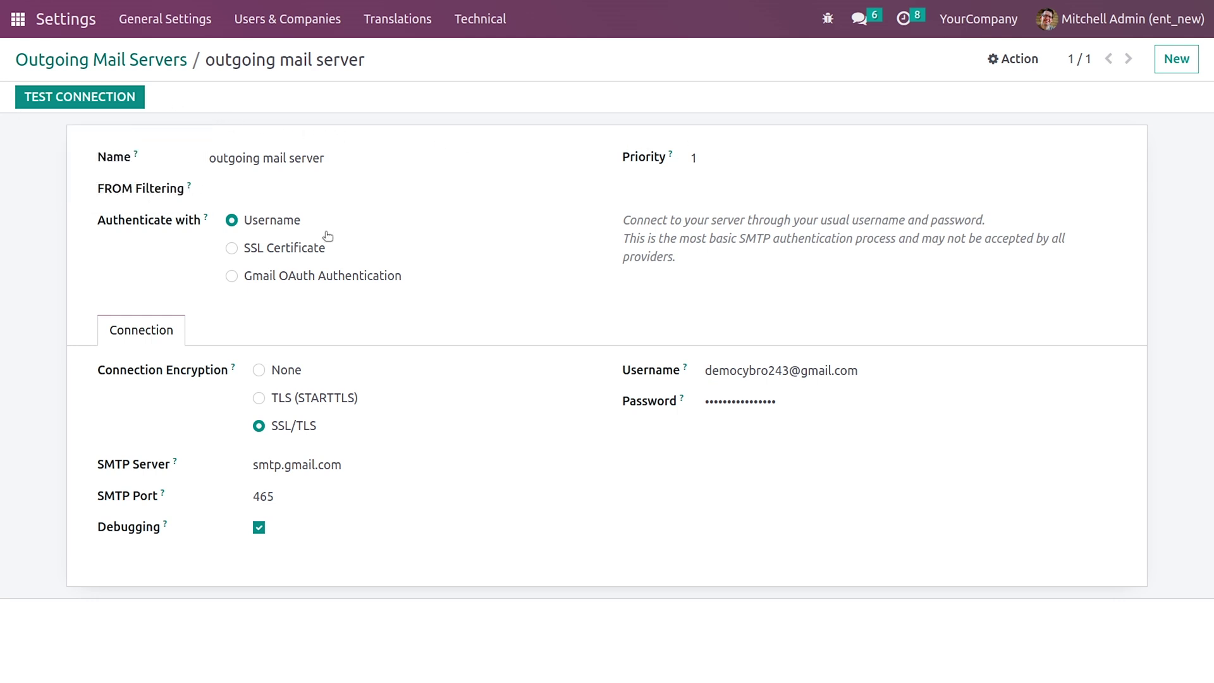
left_click(111, 104)
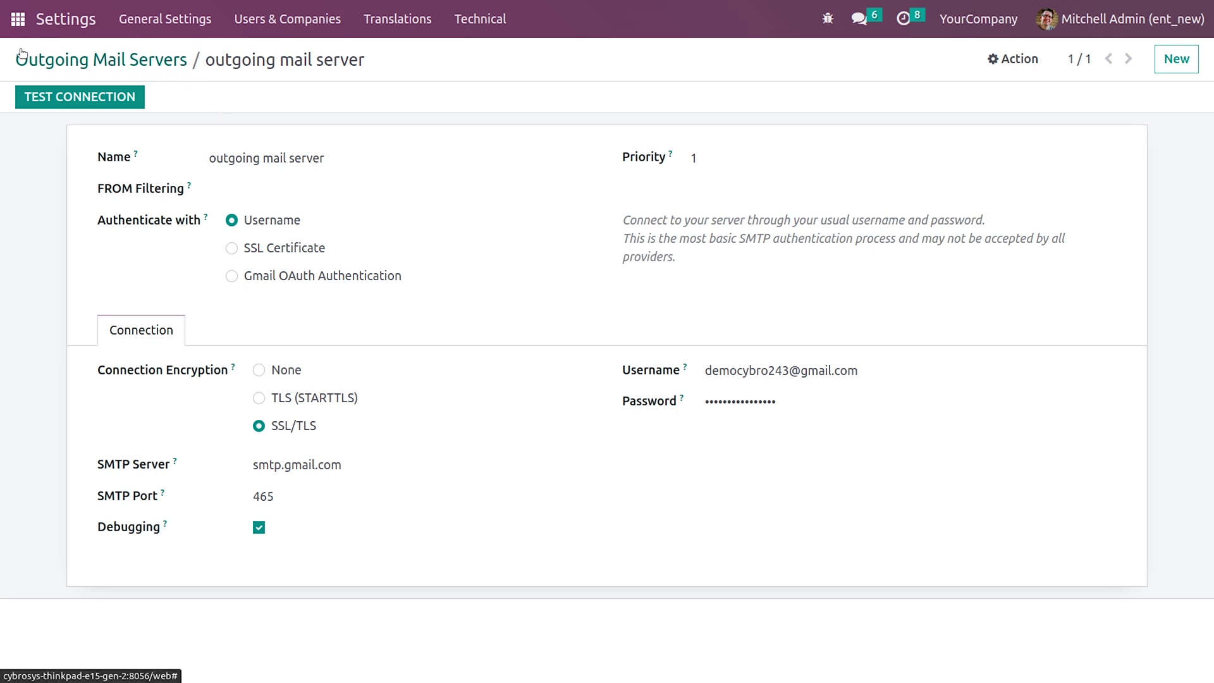
Start a new Sales quotation with Deco Addict as the customer
left_click(16, 19)
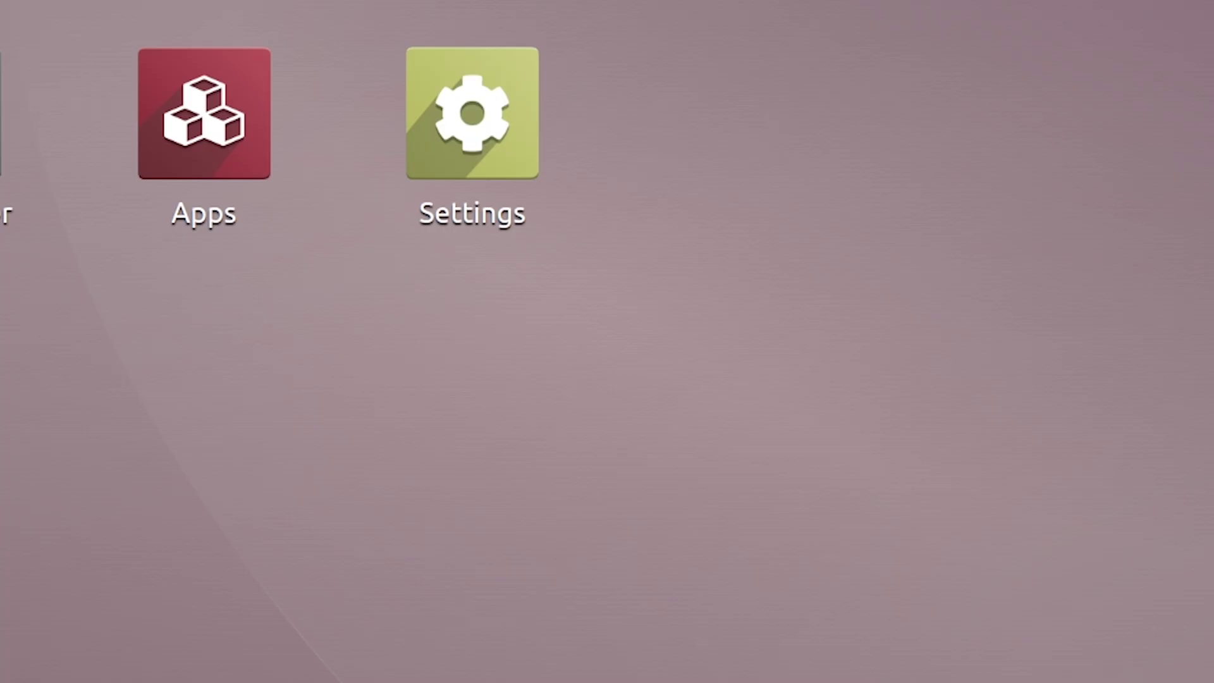
left_click(540, 114)
left_click(37, 89)
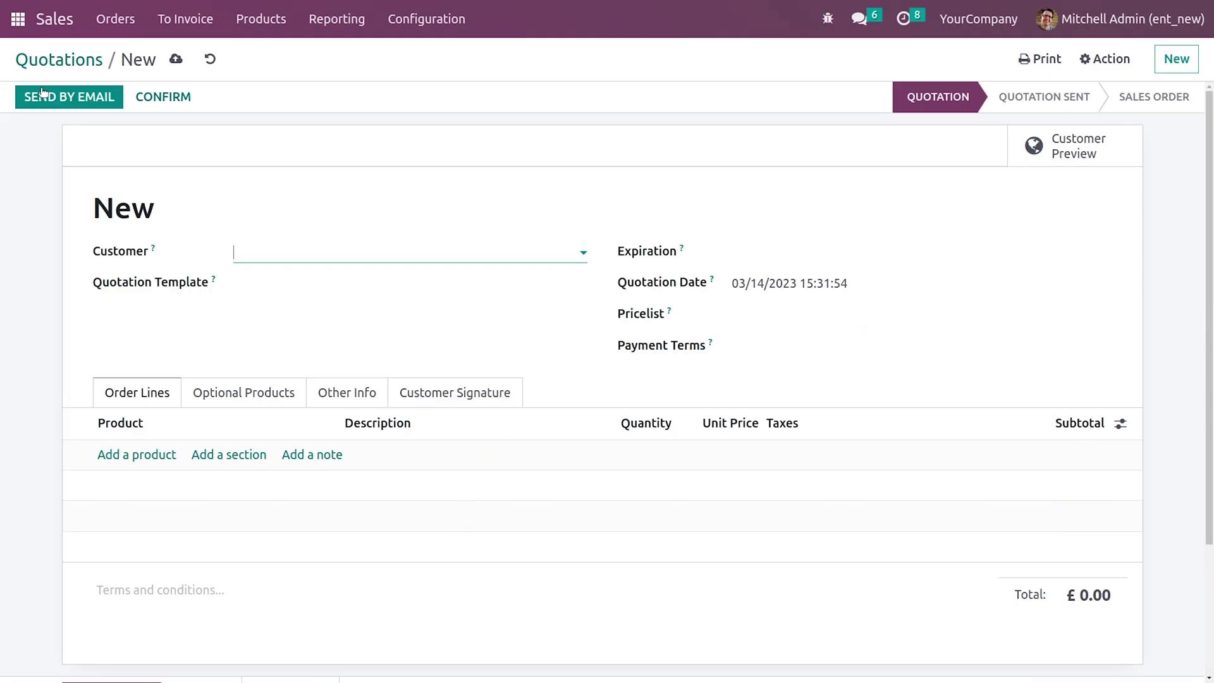
left_click(294, 254)
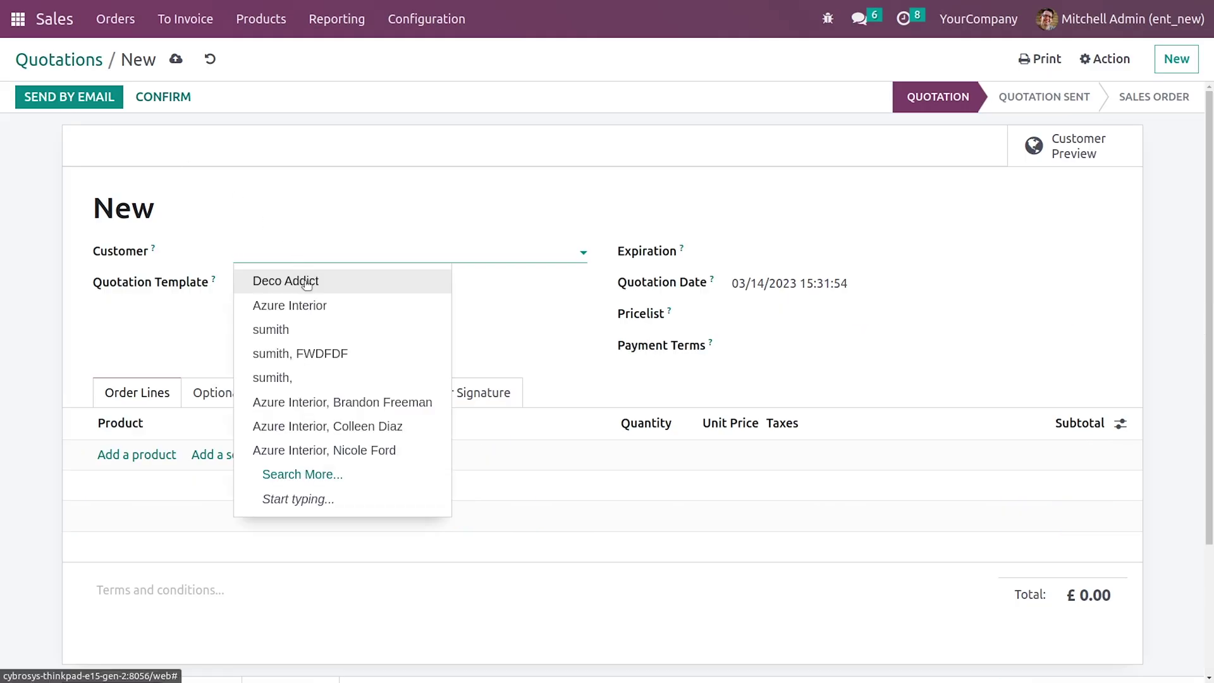
left_click(305, 279)
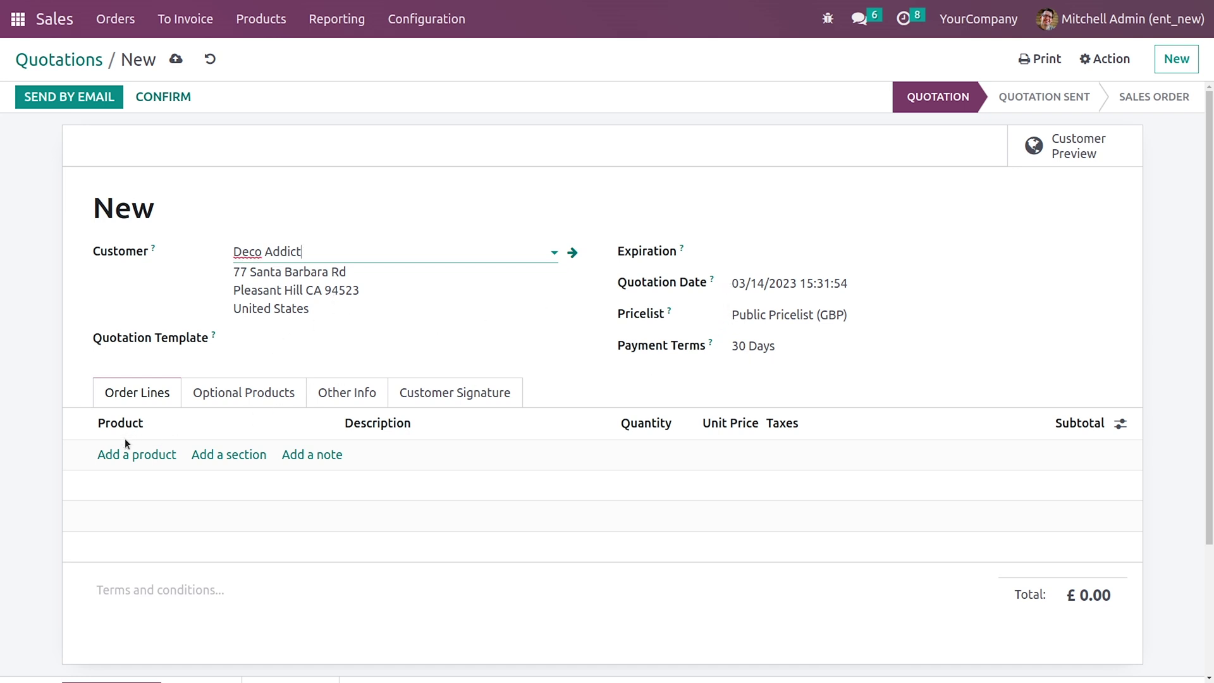
Add a Chair floor protection order line to the quotation
left_click(130, 454)
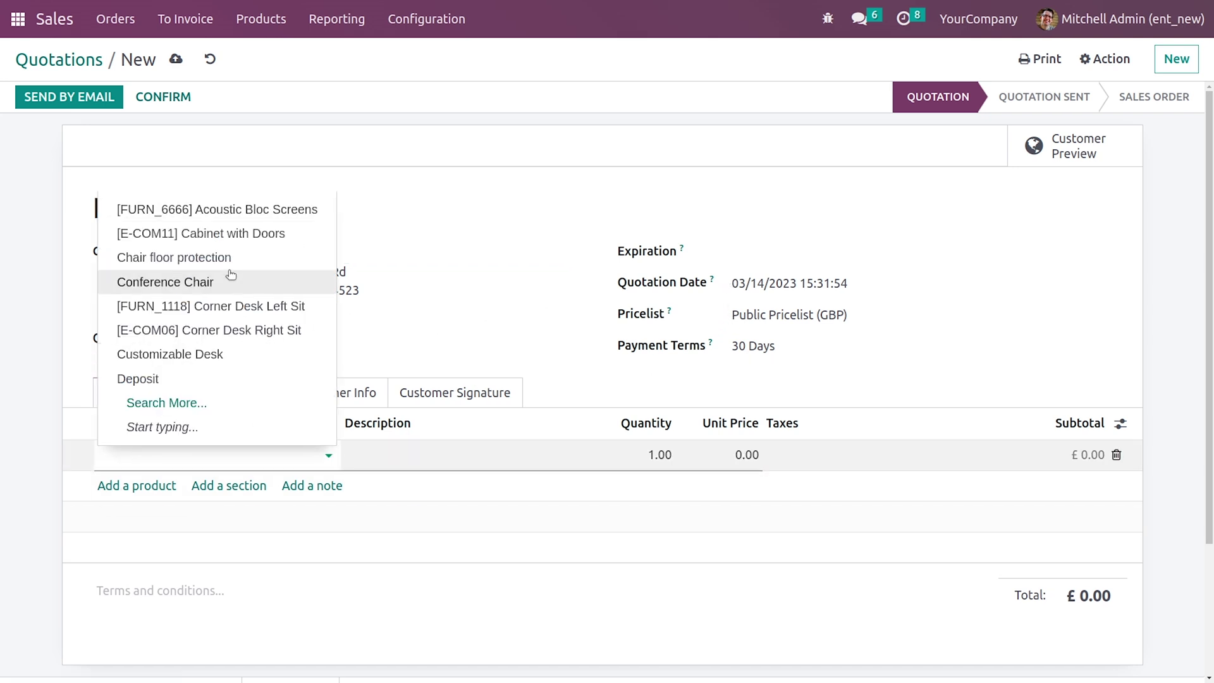
left_click(229, 278)
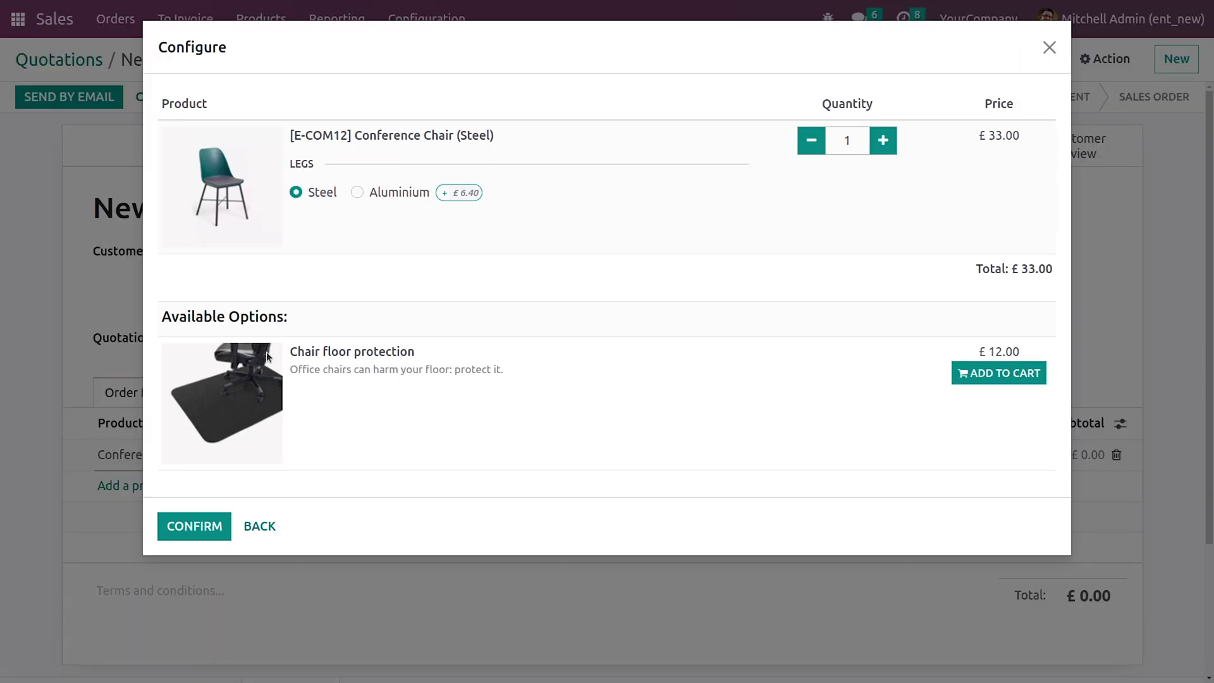
left_click(259, 528)
left_click(243, 451)
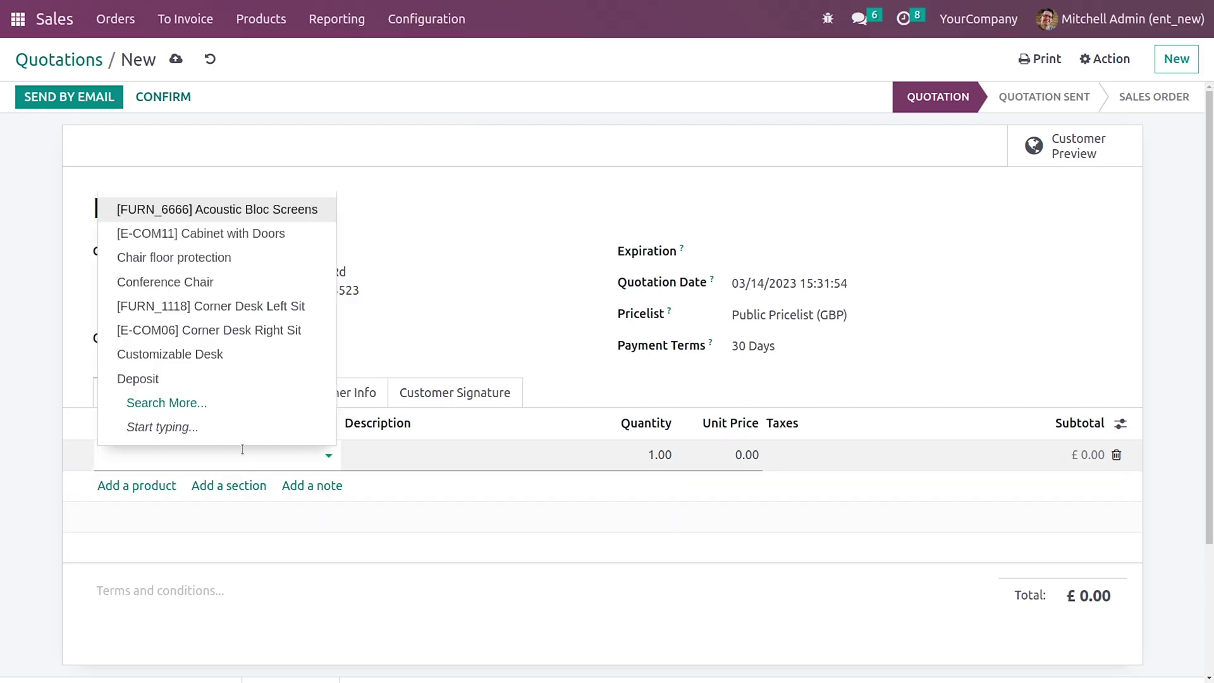
left_click(216, 257)
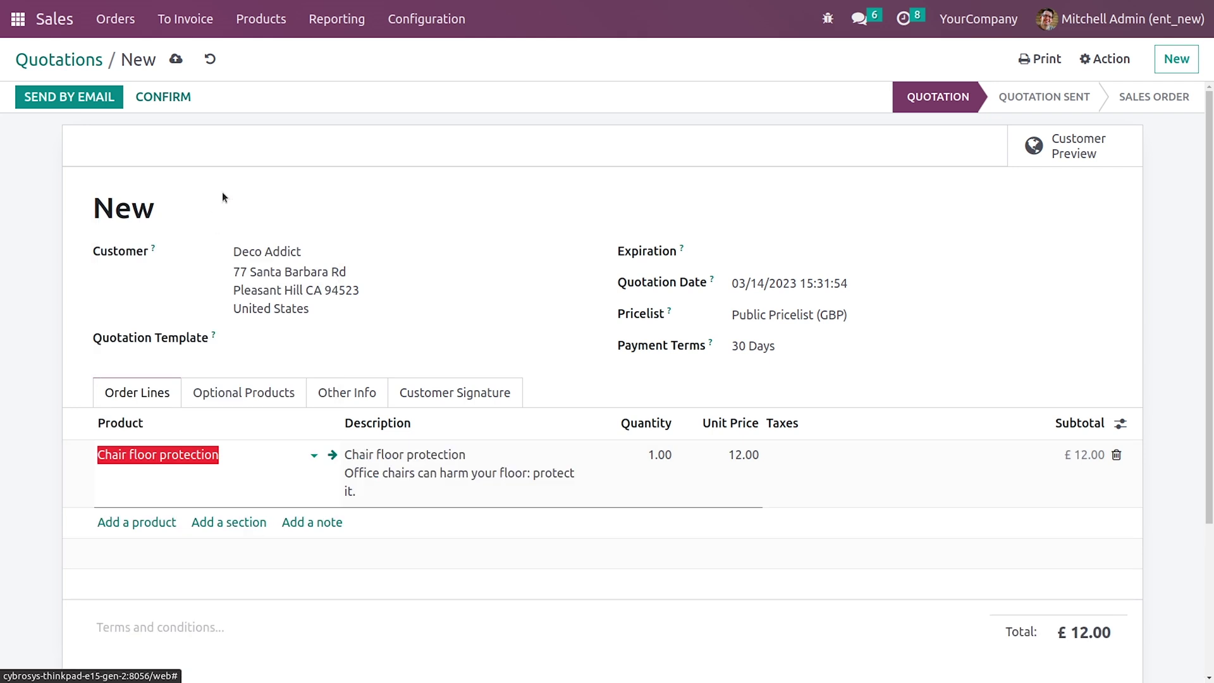
Save and confirm quotation S00023, then email its order confirmation to Deco Addict
left_click(175, 59)
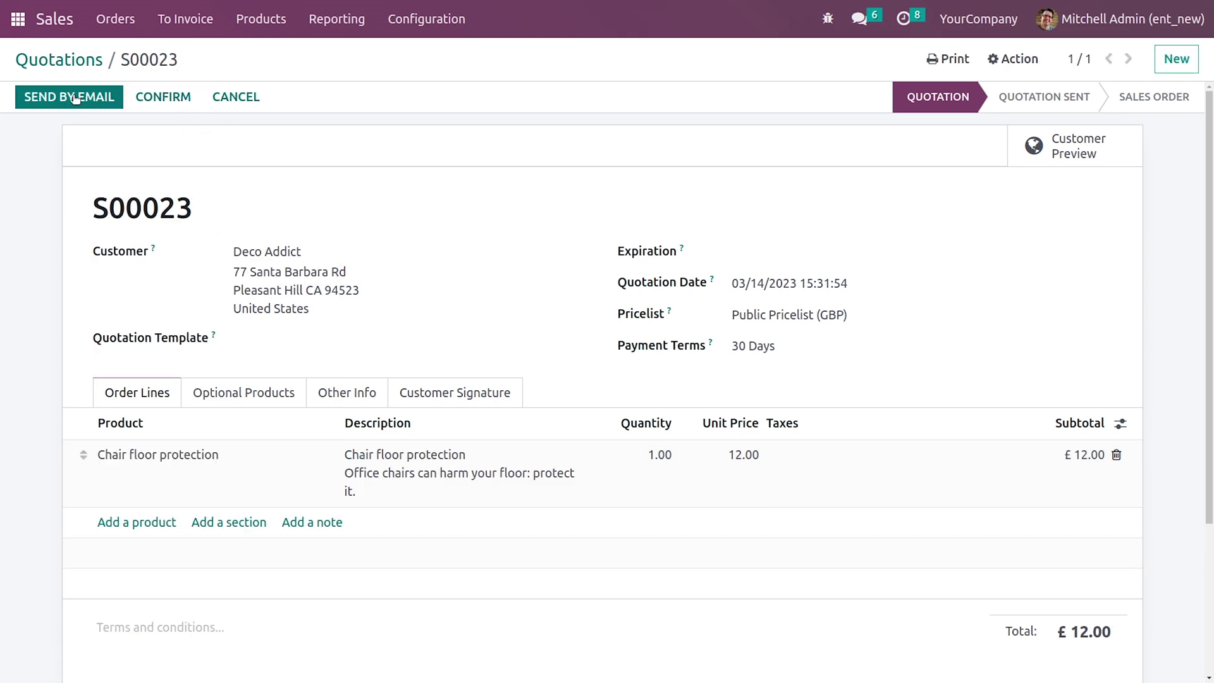
left_click(168, 104)
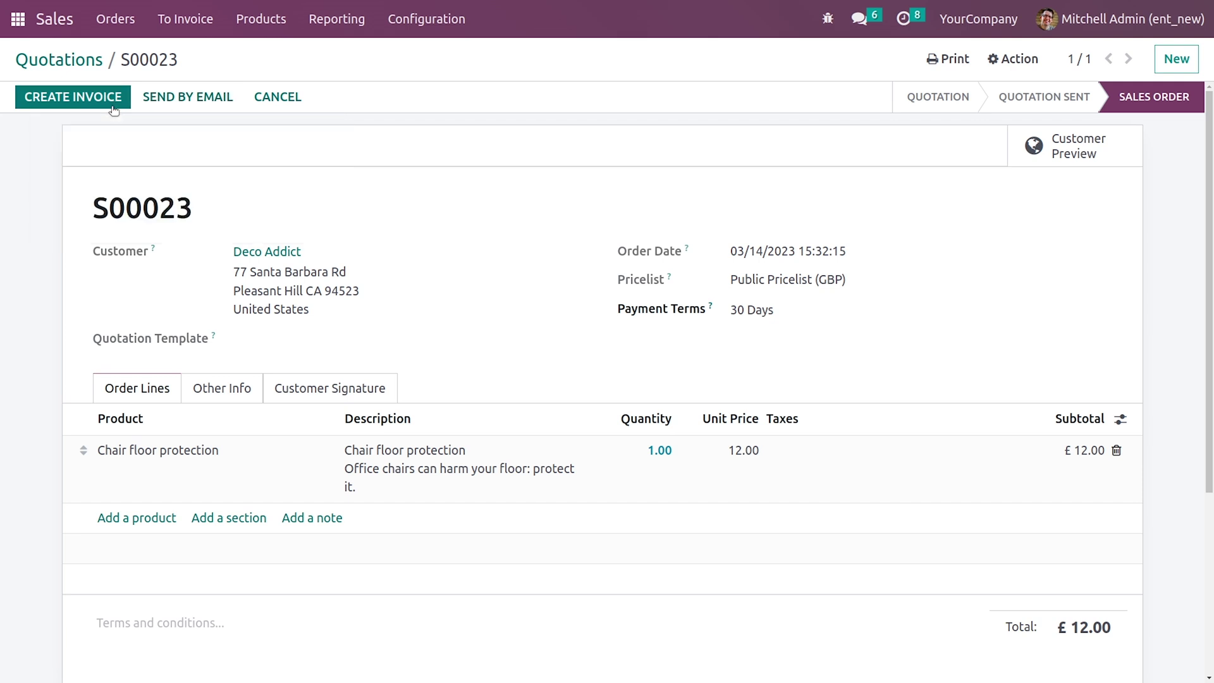
left_click(155, 101)
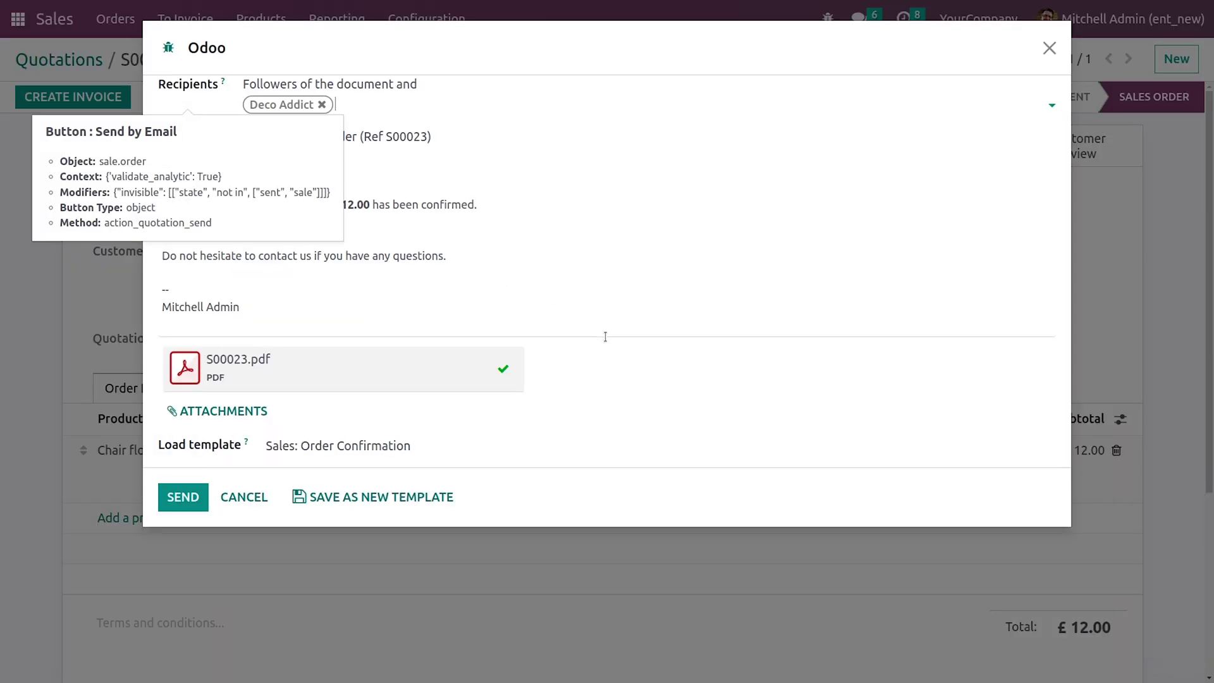
left_click(165, 502)
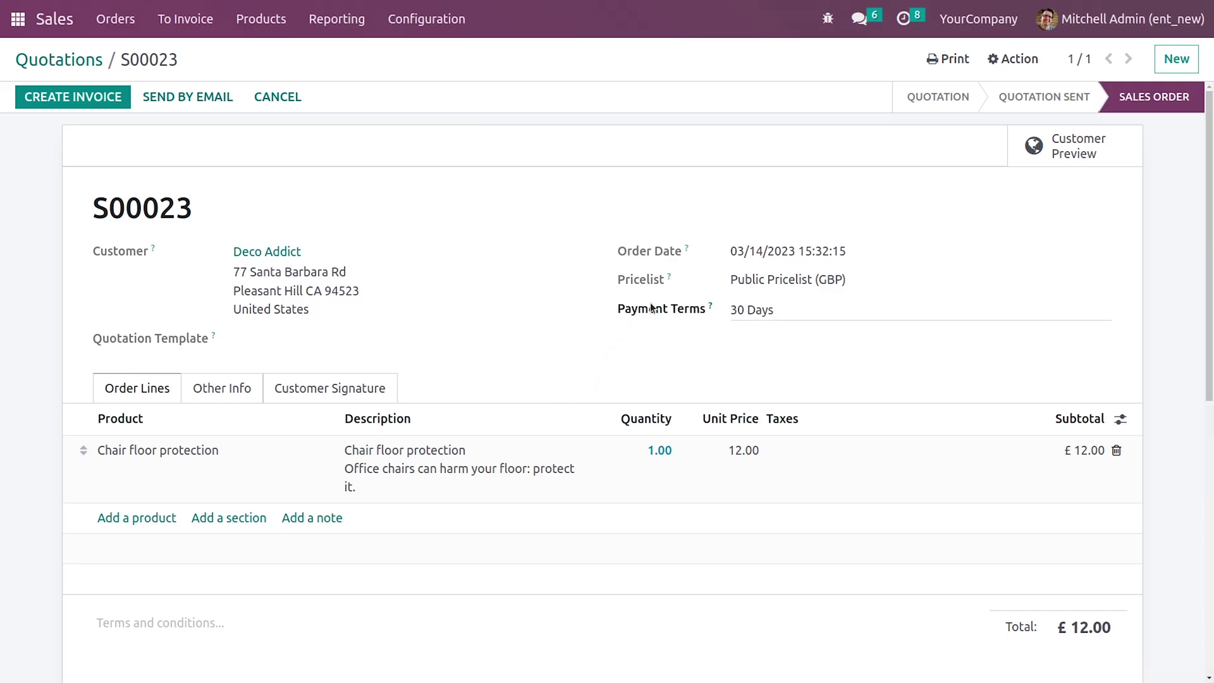
Switch to the Gmail inbox tab and refresh it for new mail
key("F11")
key("ctrl+Tab")
key("F11")
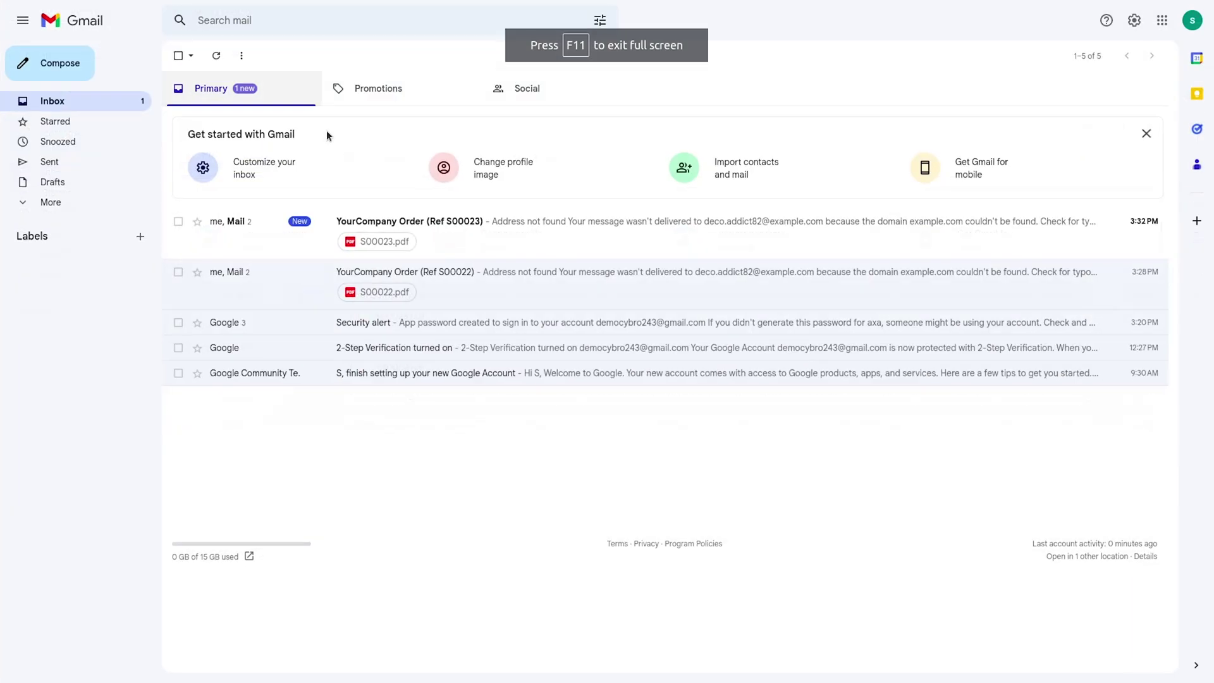
left_click(215, 56)
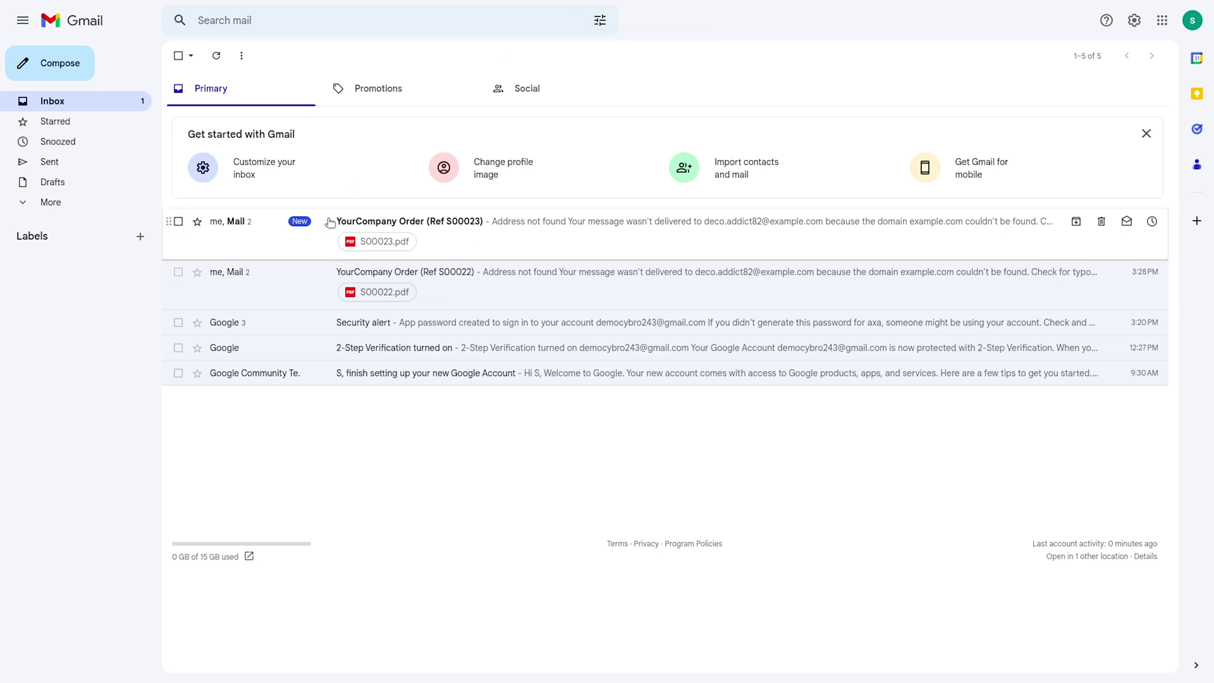
Open the YourCompany Order (Ref S00023) email and follow View Sales Order
left_click(509, 241)
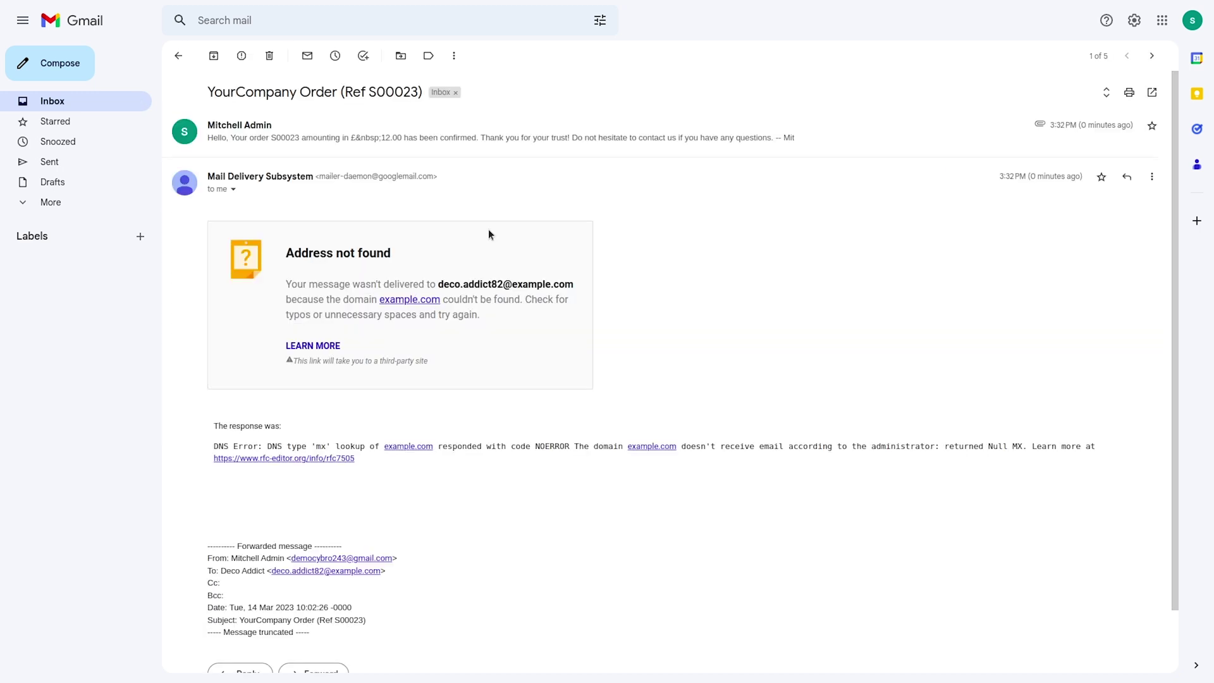
left_click(286, 144)
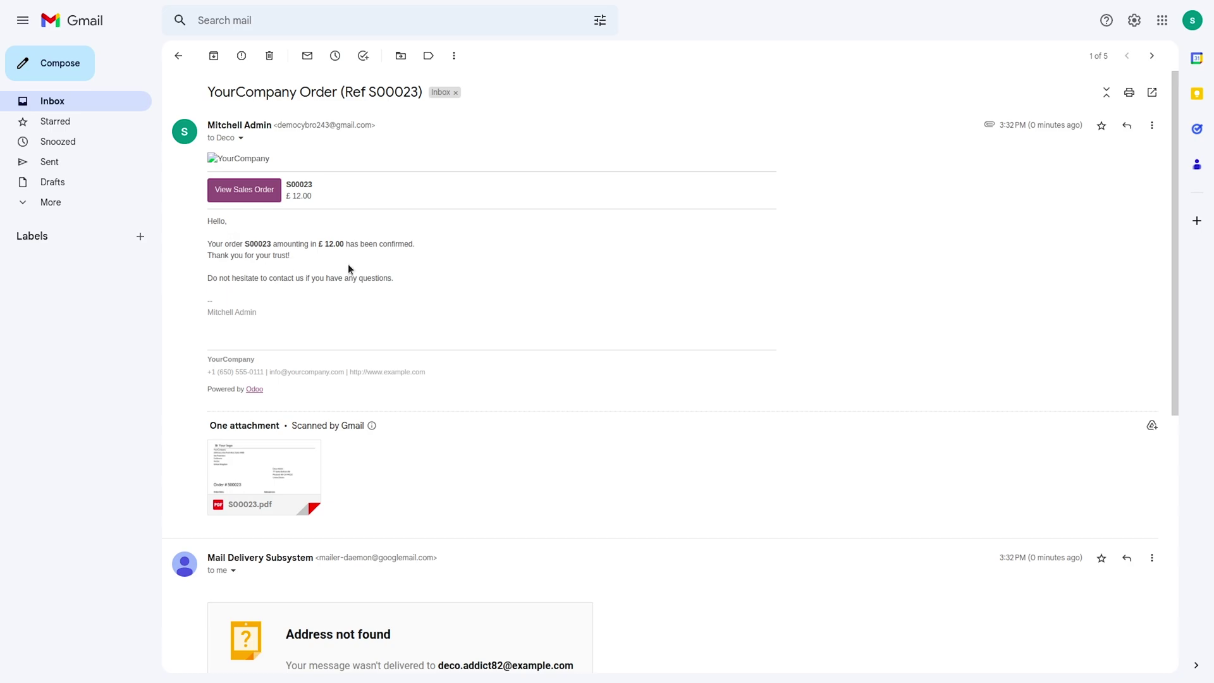
left_click(257, 197)
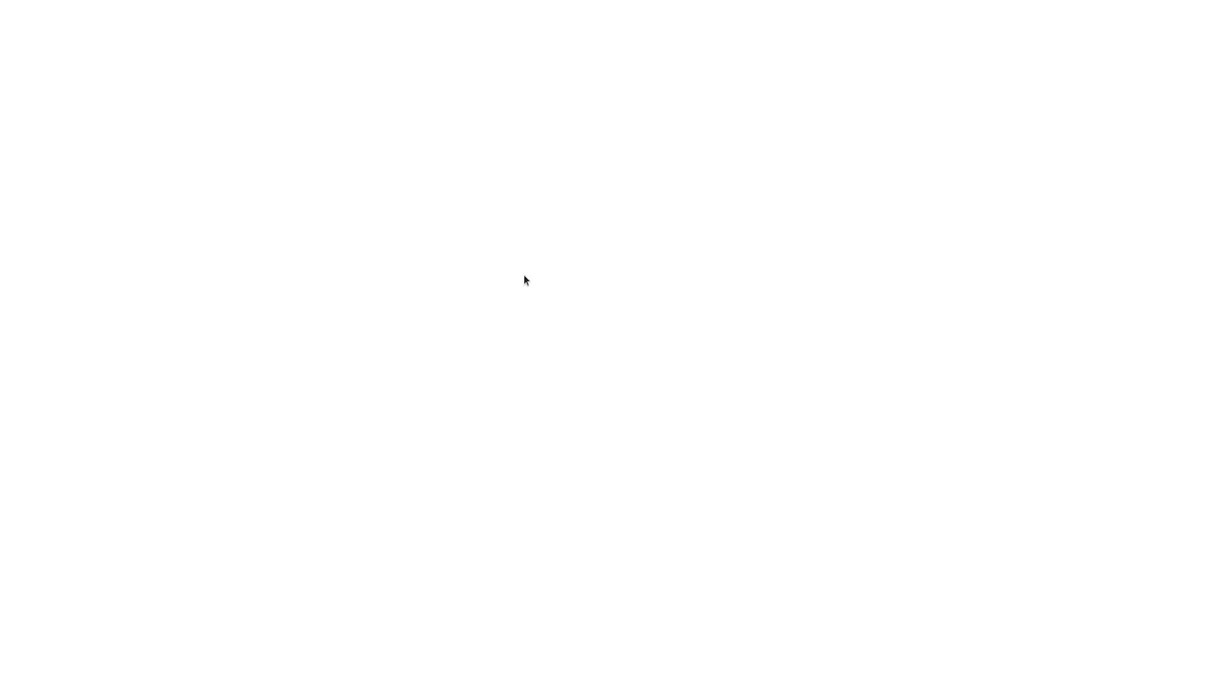